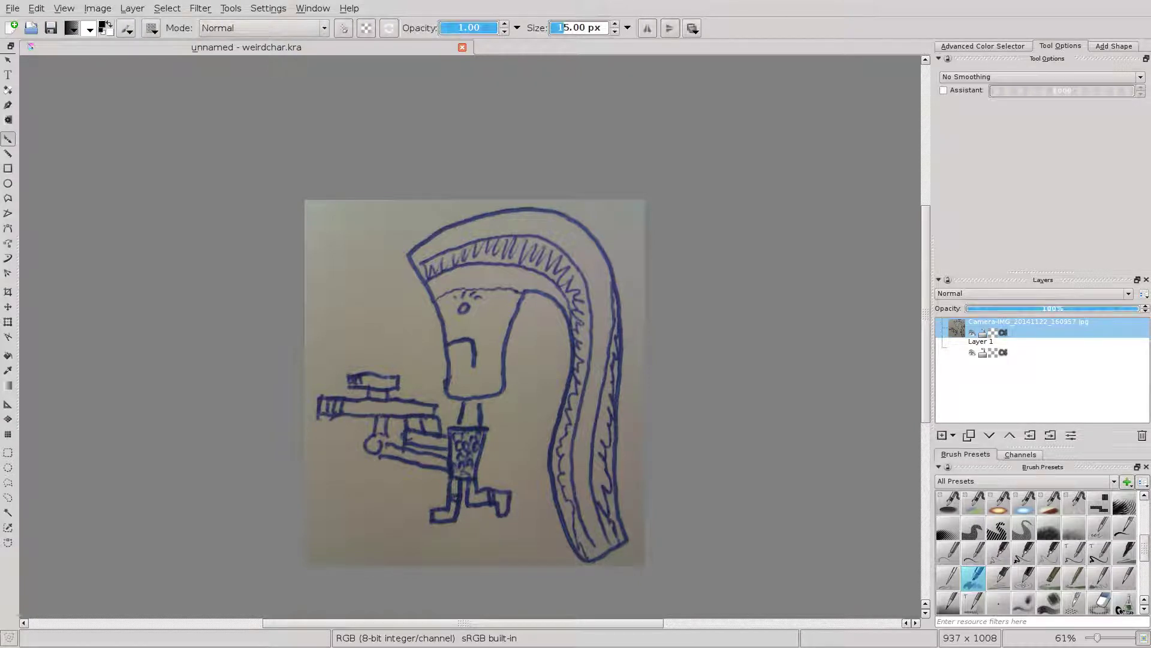
Lower the sketch photo layer to about 50% opacity and add an empty Layer 2 above it
click(1002, 46)
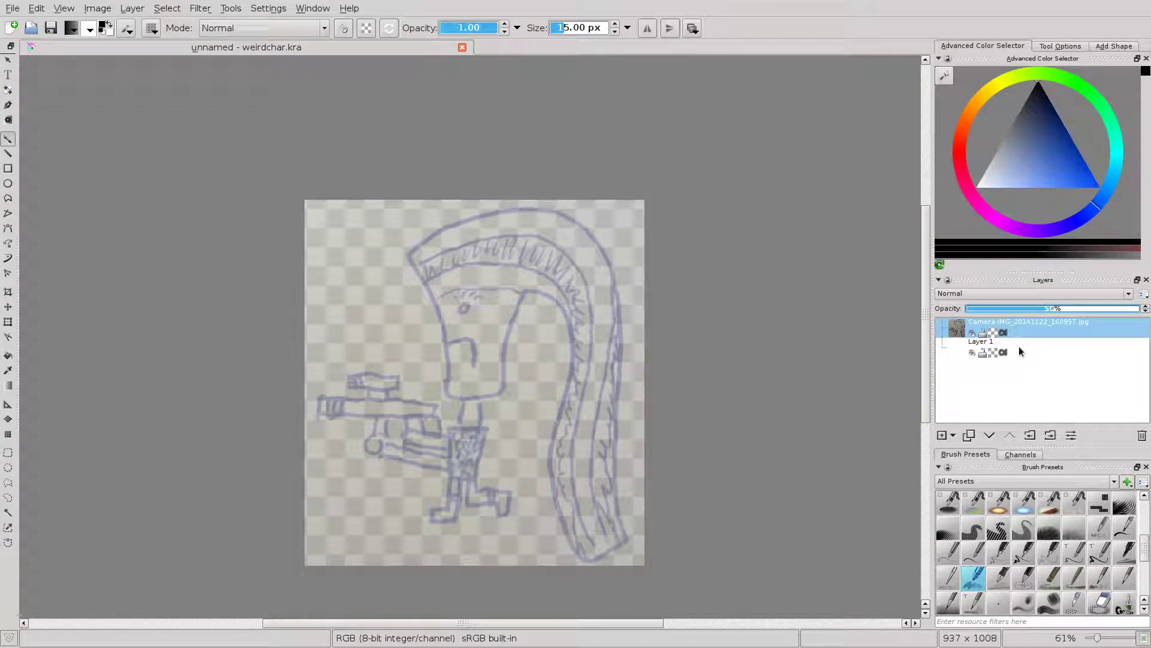
click(942, 434)
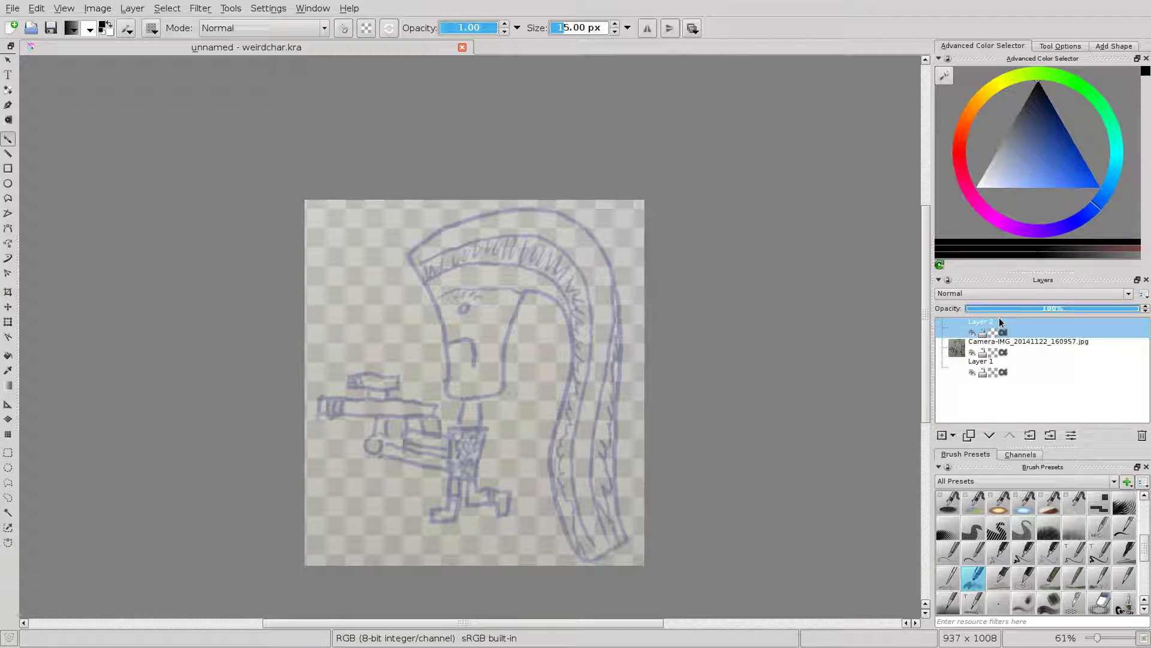
Set the freehand brush's smoothing mode to Stabilizer in Tool Options
click(1055, 51)
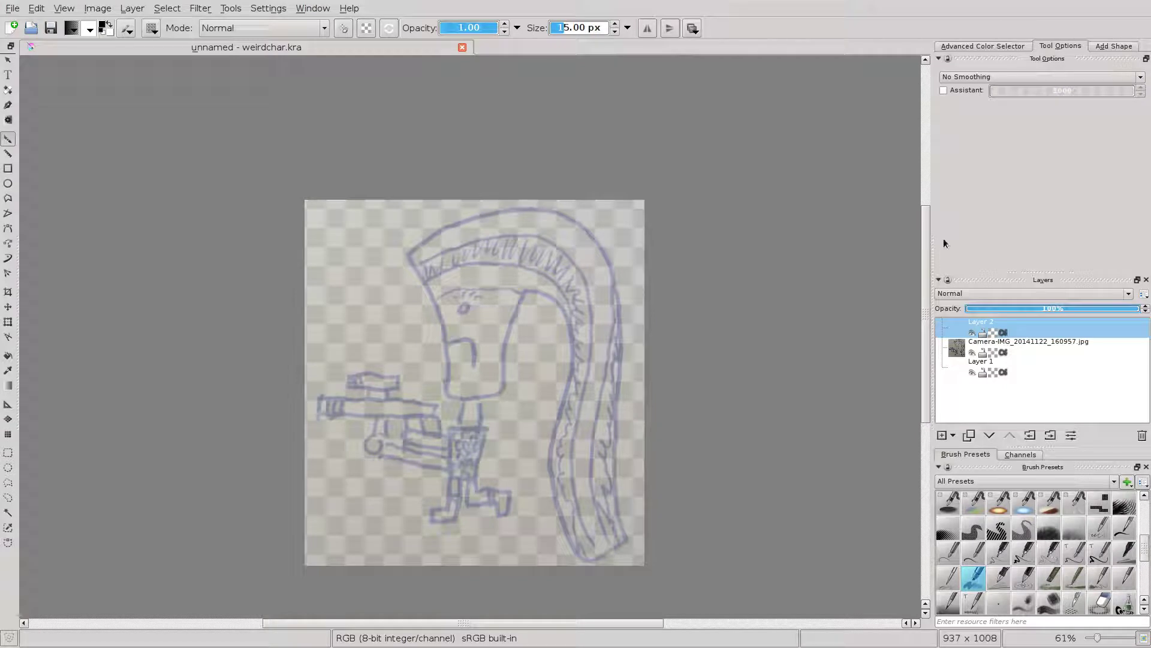
click(968, 79)
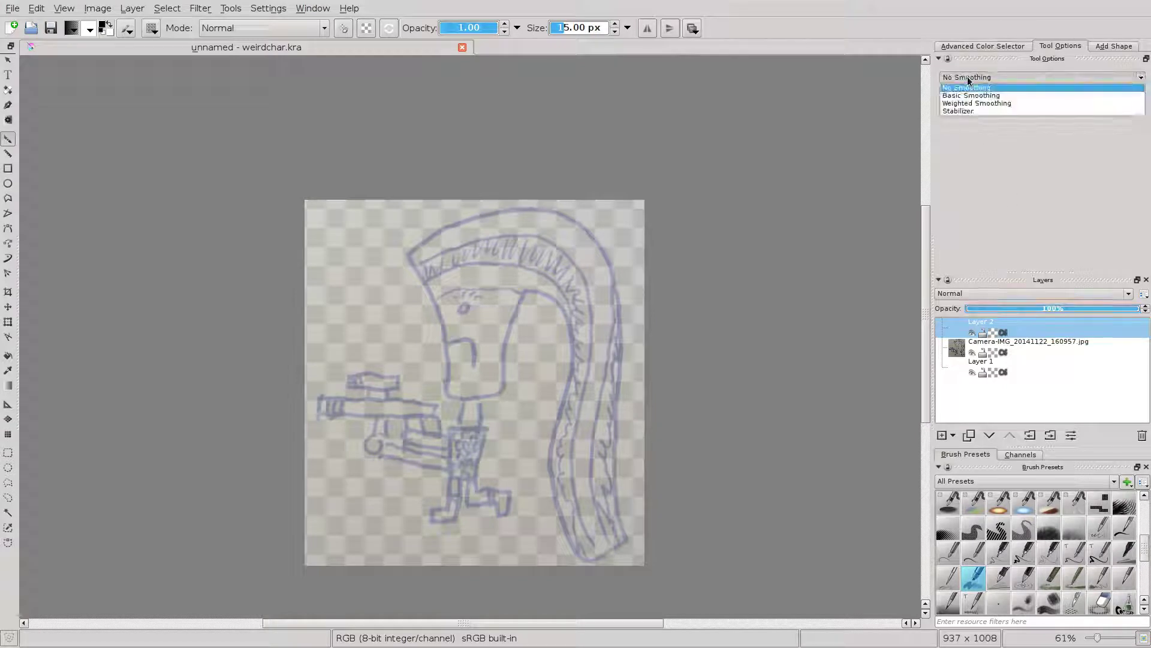
click(973, 112)
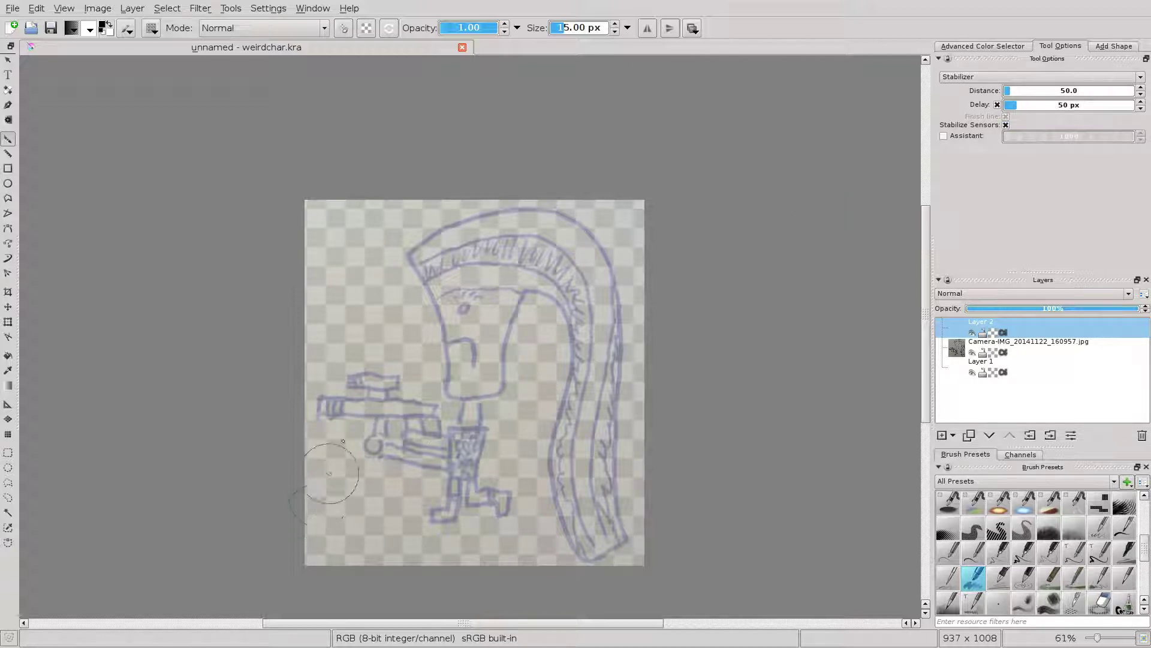
Make a short test mark, then trace the face's left edge from chin up to the crest
drag(463, 394, 454, 376)
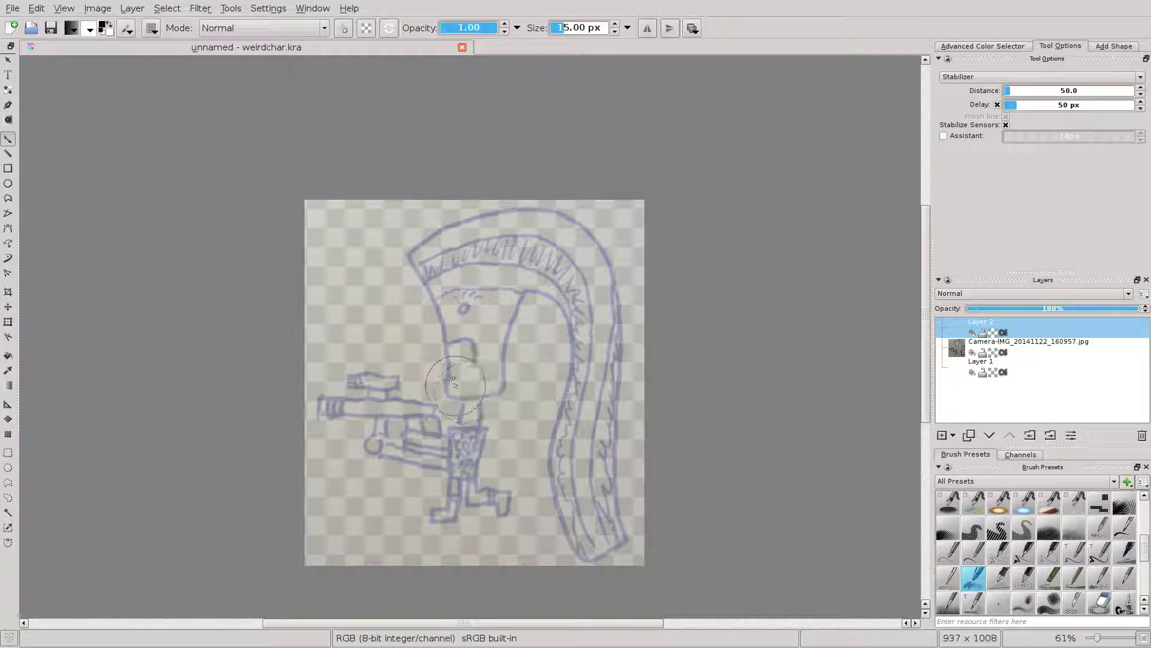
scroll(454, 379, up, 1)
scroll(453, 379, up, 4)
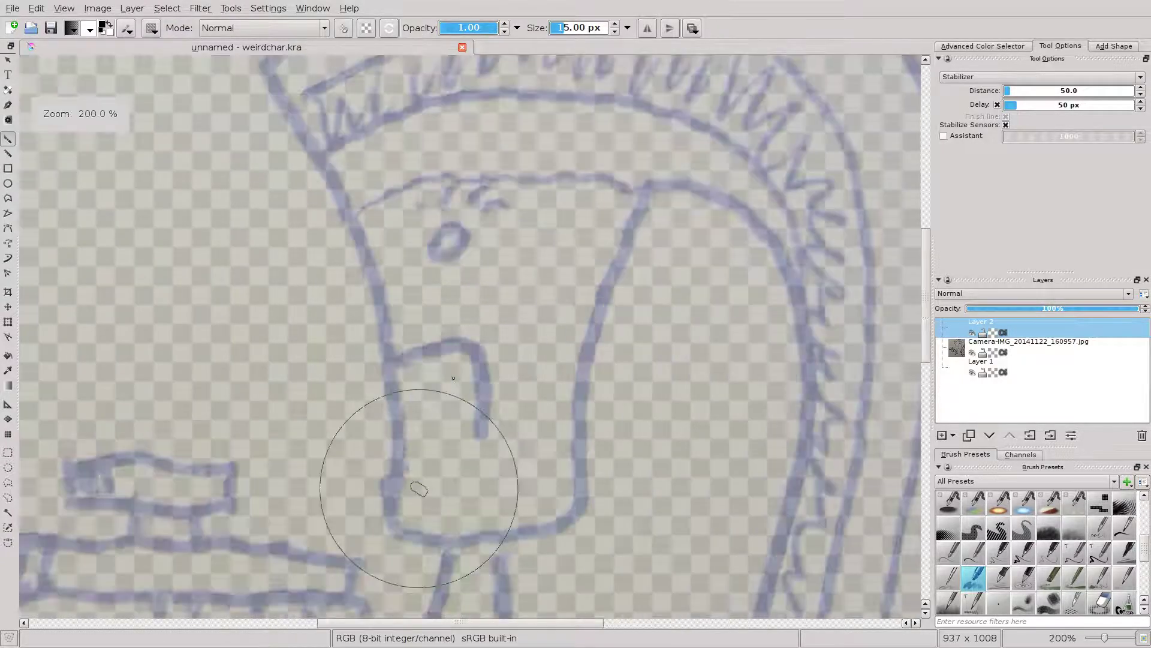
drag(376, 434, 424, 277)
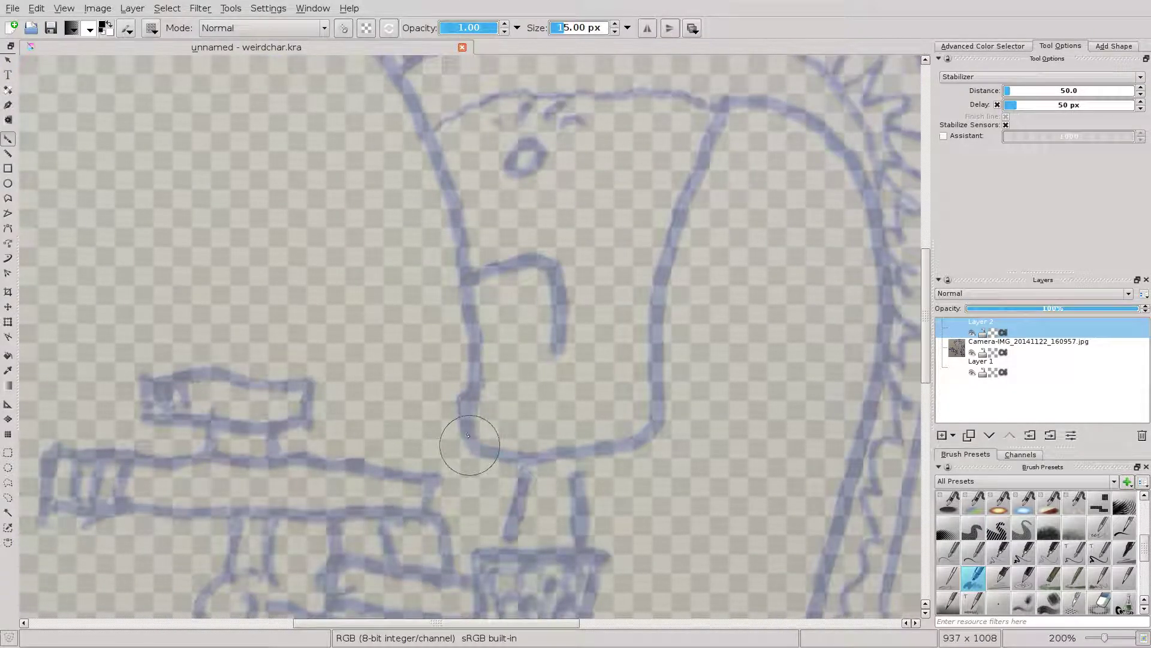
mouse_move(468, 437)
mouse_down()
mouse_move(468, 266)
mouse_move(396, 56)
mouse_up()
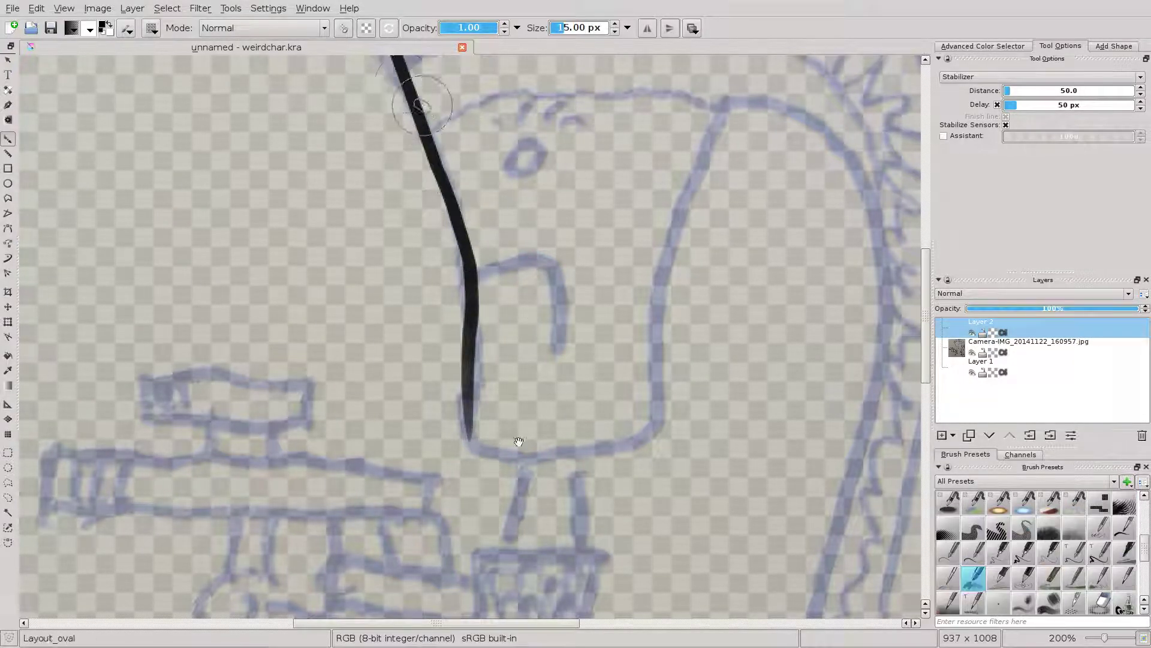
drag(457, 104, 501, 329)
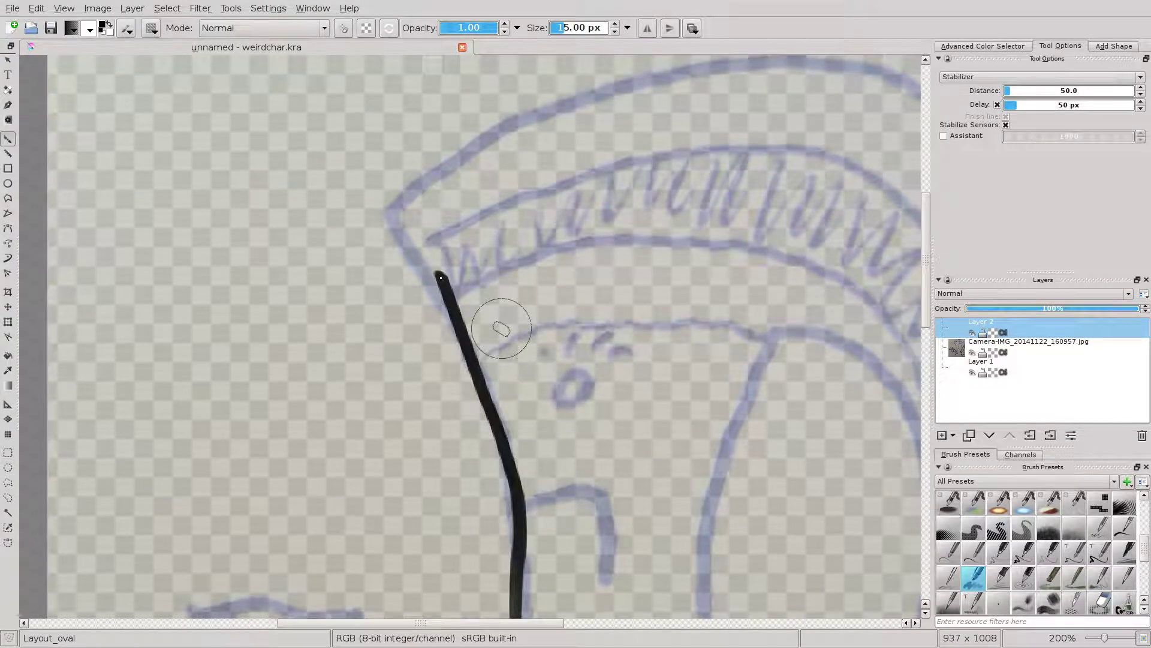
scroll(501, 330, down, 2)
scroll(479, 334, down, 1)
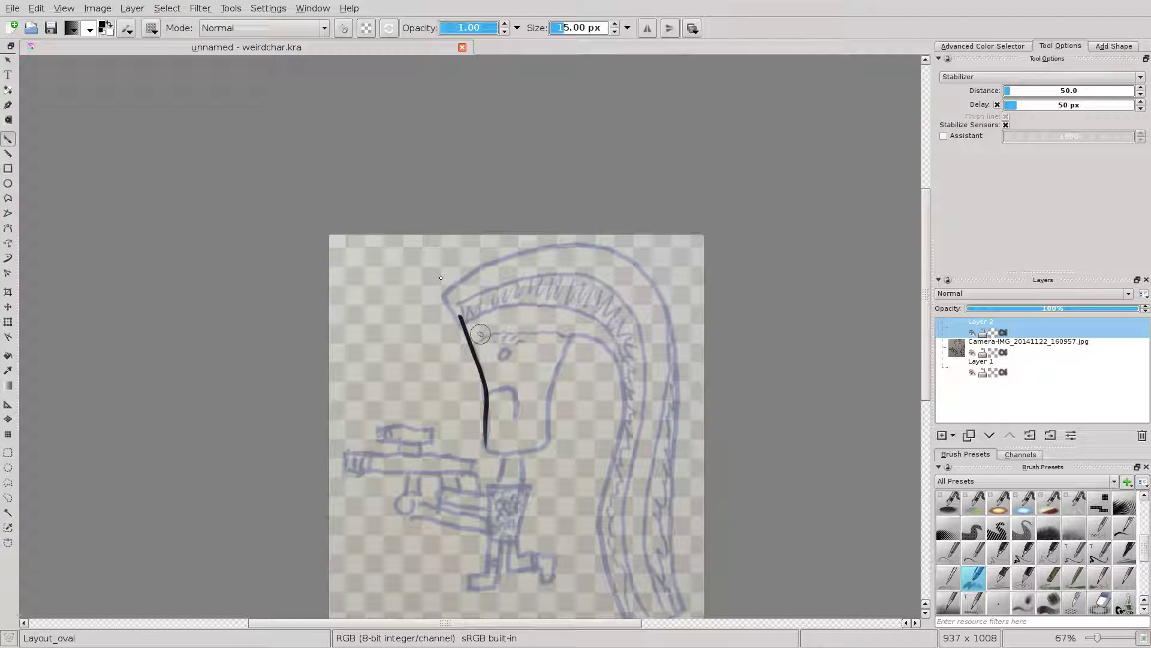
Undo the first face line and retrace the face's left edge, chin and bottom edge
key(ctrl+z)
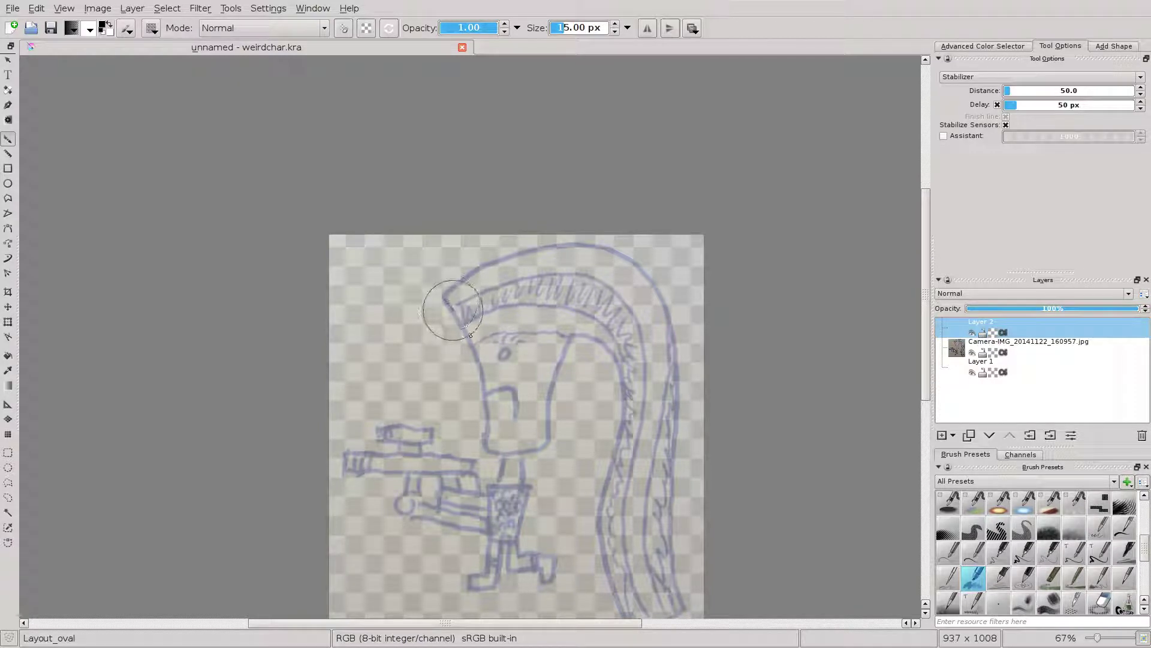
drag(470, 336, 493, 419)
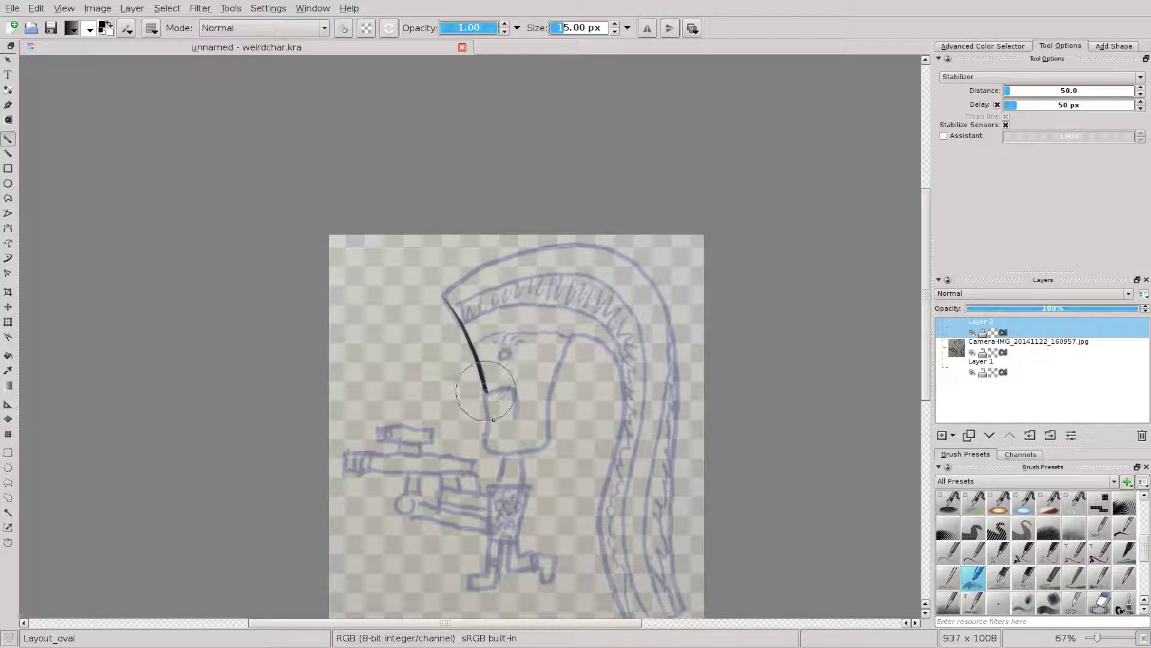
drag(494, 421, 485, 475)
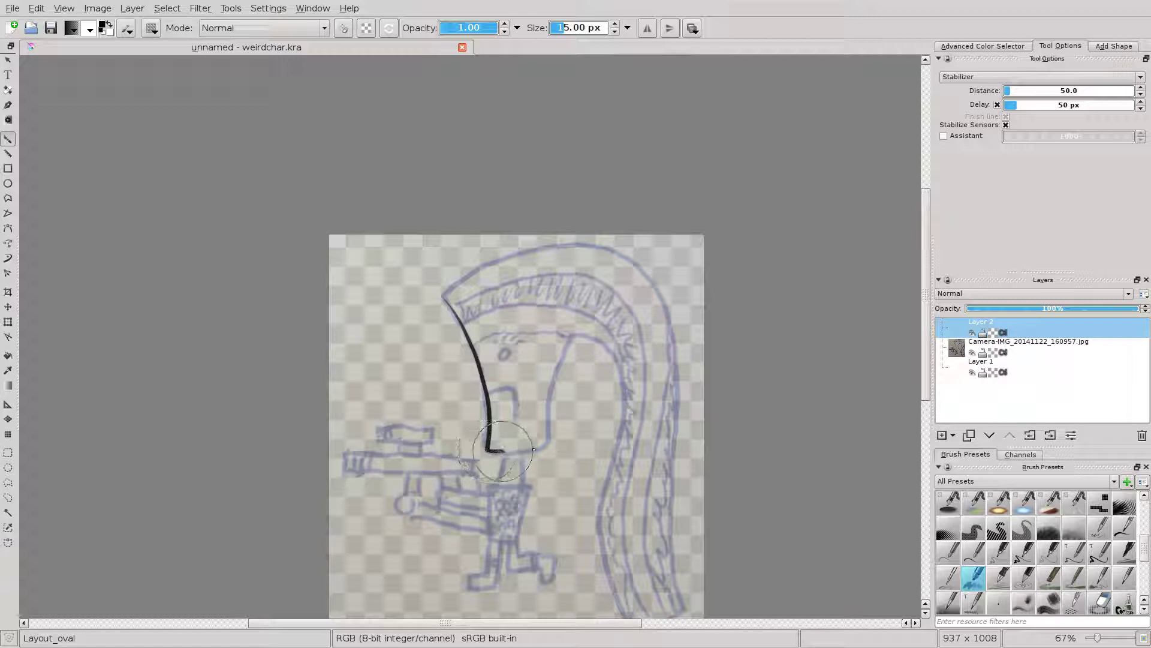
drag(503, 451, 557, 449)
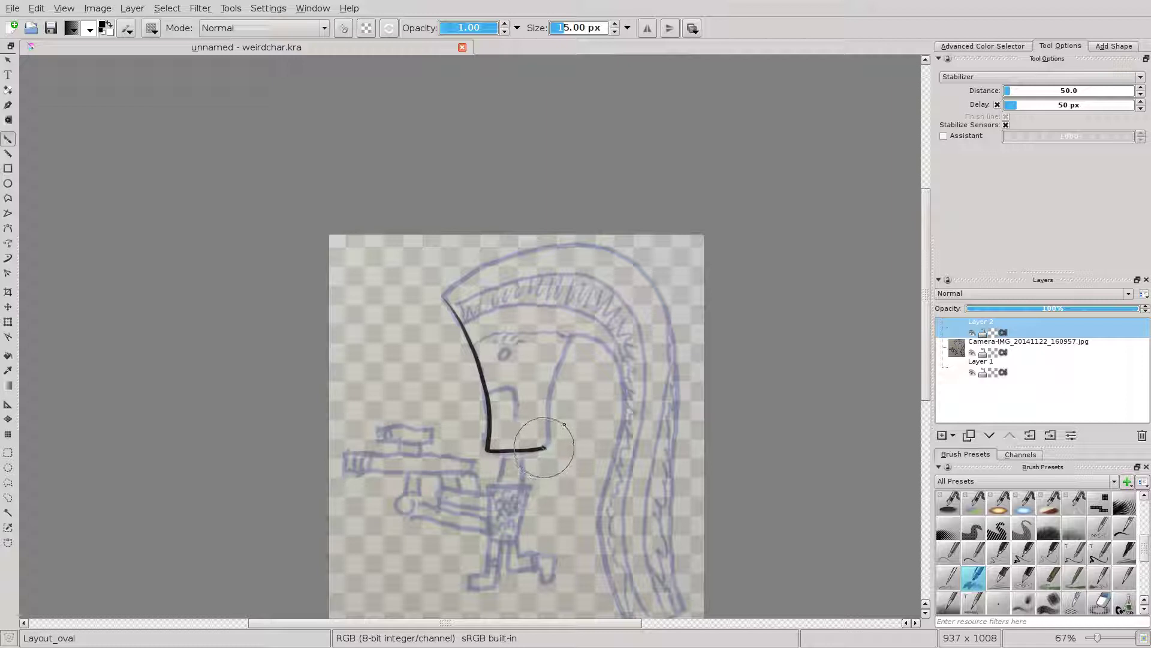
Finish the chin line, trace the face's right side, and draw the crest's top arc and right edge
drag(564, 423, 564, 418)
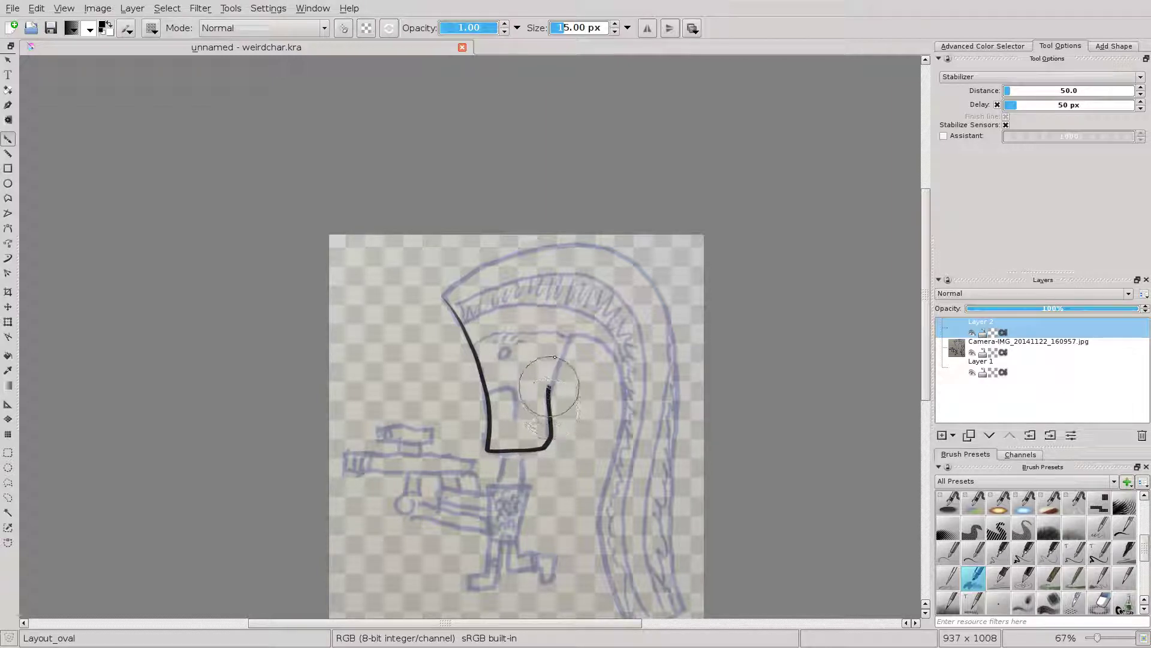
drag(567, 350, 581, 314)
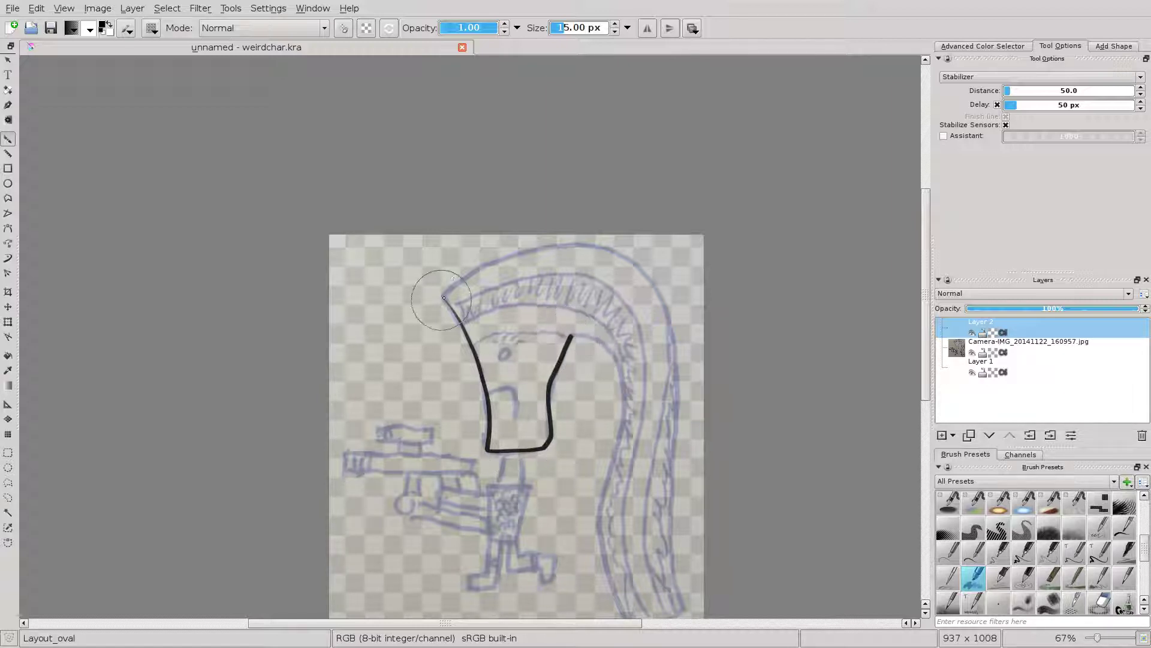
drag(443, 297, 686, 605)
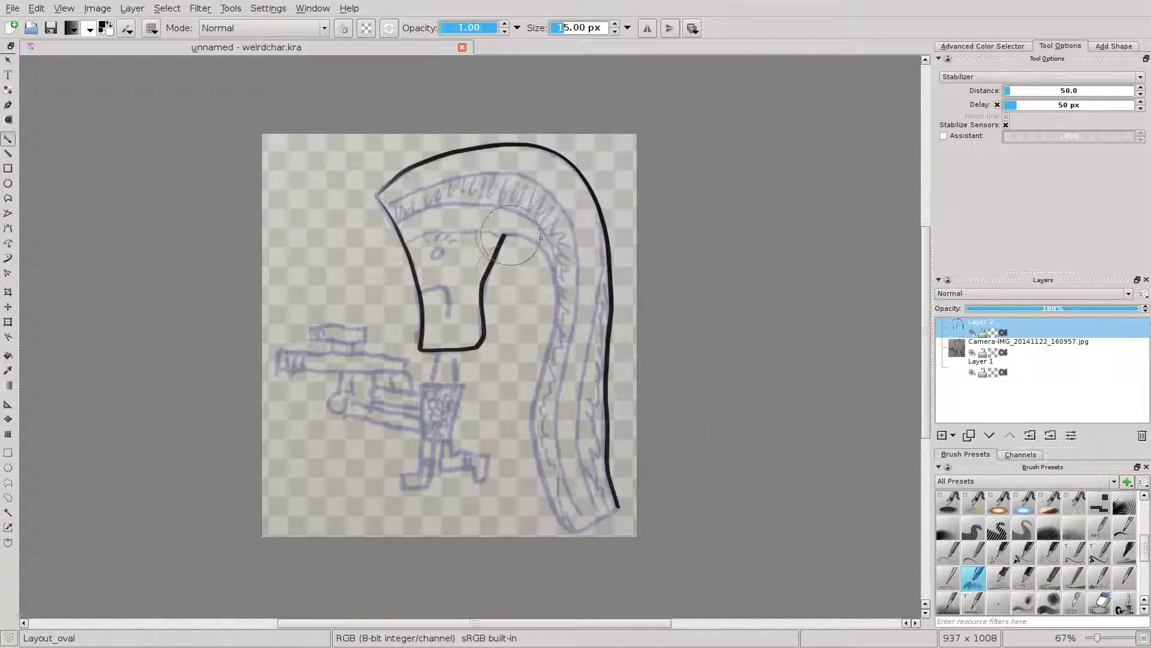